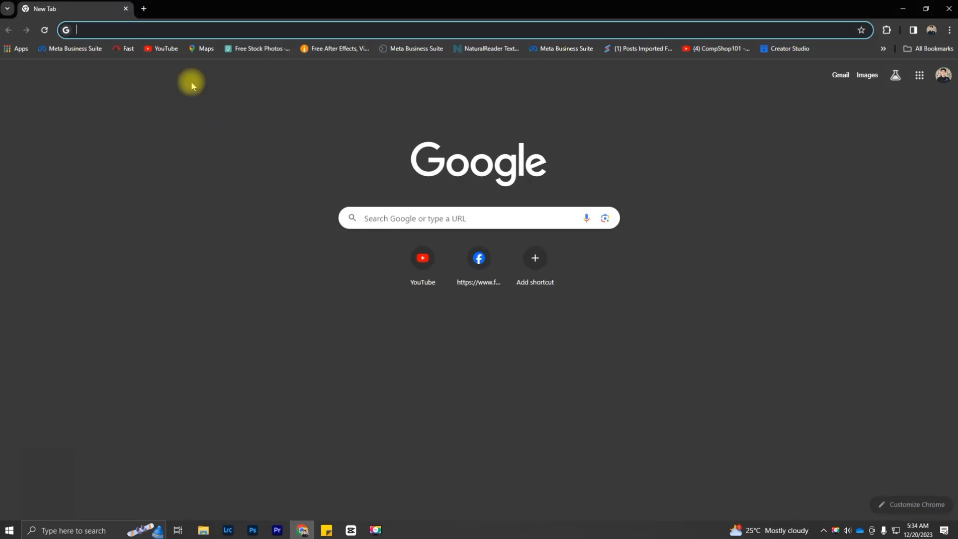
Step: Start entering the router's address in the new browser tab's address bar
{"action": "left_click", "coordinate": [143, 29]}
{"action": "type", "text": "http"}
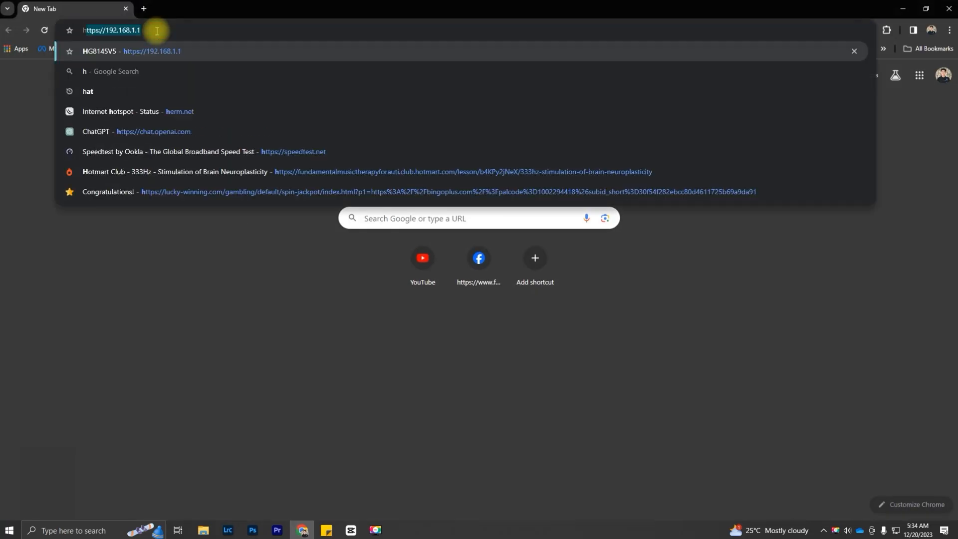
{"action": "type", "text": "s://192.168.1.1"}
{"action": "key", "text": "Return"}
{"action": "left_click", "coordinate": [385, 245]}
{"action": "type", "text": "admin"}
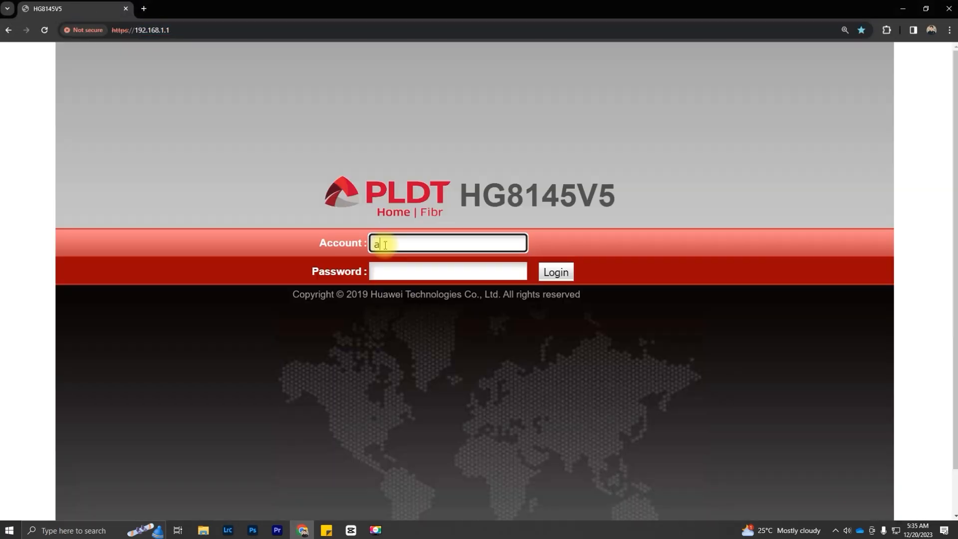
{"action": "key", "text": "Tab"}
{"action": "type", "text": "••••••••••••••••••"}
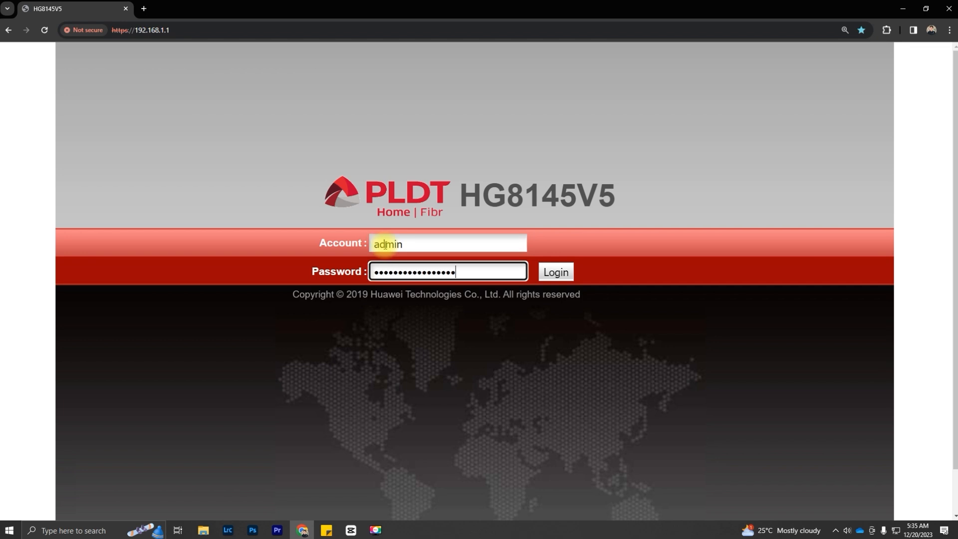
{"action": "key", "text": "Return"}
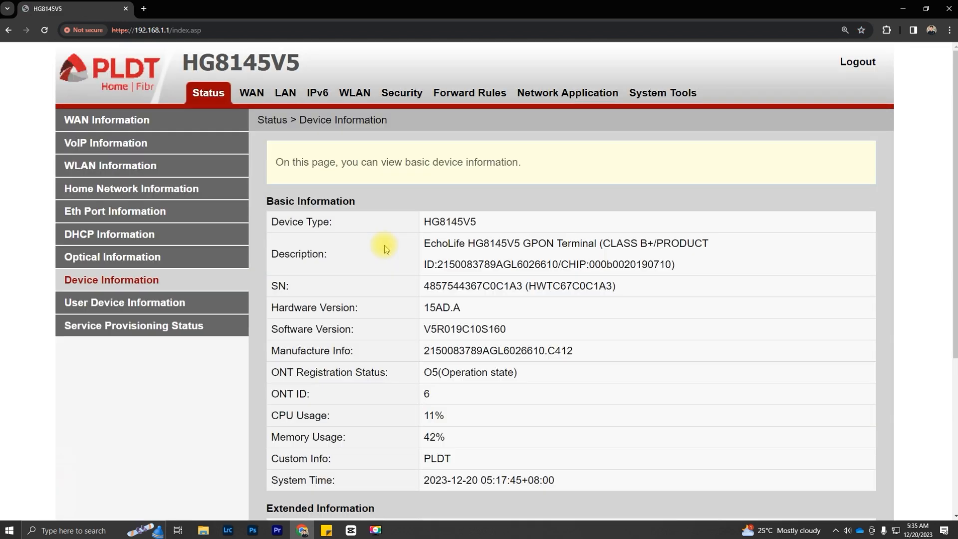
{"action": "left_click", "coordinate": [355, 97]}
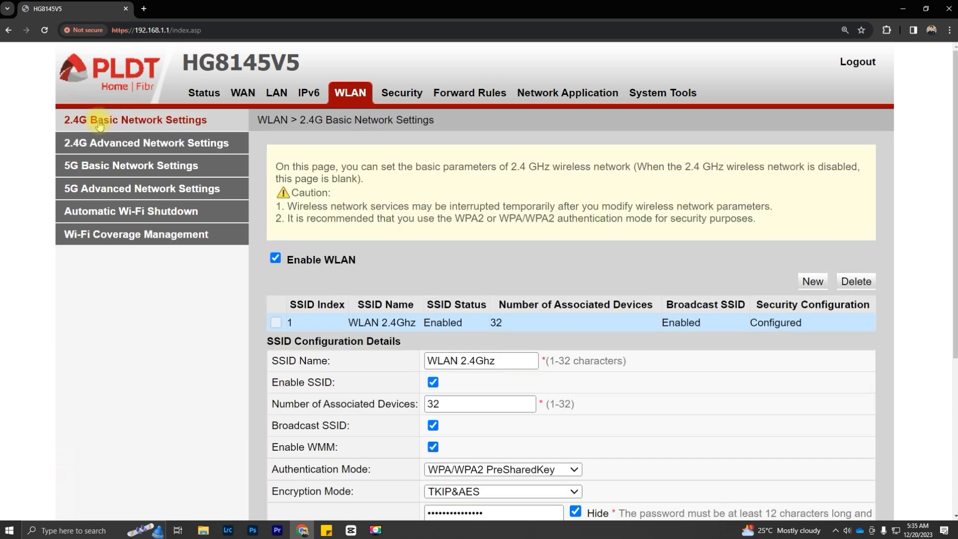
{"action": "left_click", "coordinate": [100, 125]}
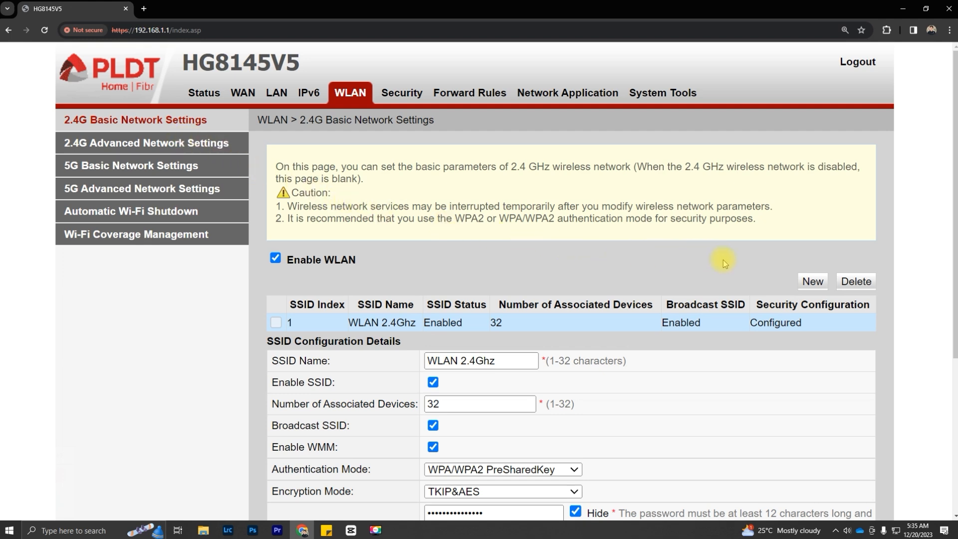
Step: Add a new SSID entry to the 2.4G SSID table
{"action": "left_click", "coordinate": [813, 281]}
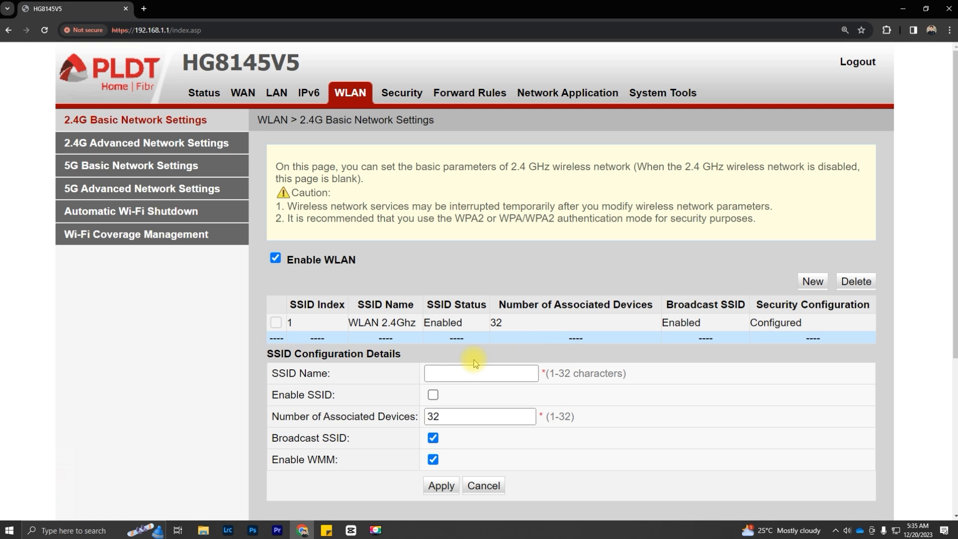
Step: Name the new SSID 'WiFi2', enable it, and apply
{"action": "left_click", "coordinate": [463, 372]}
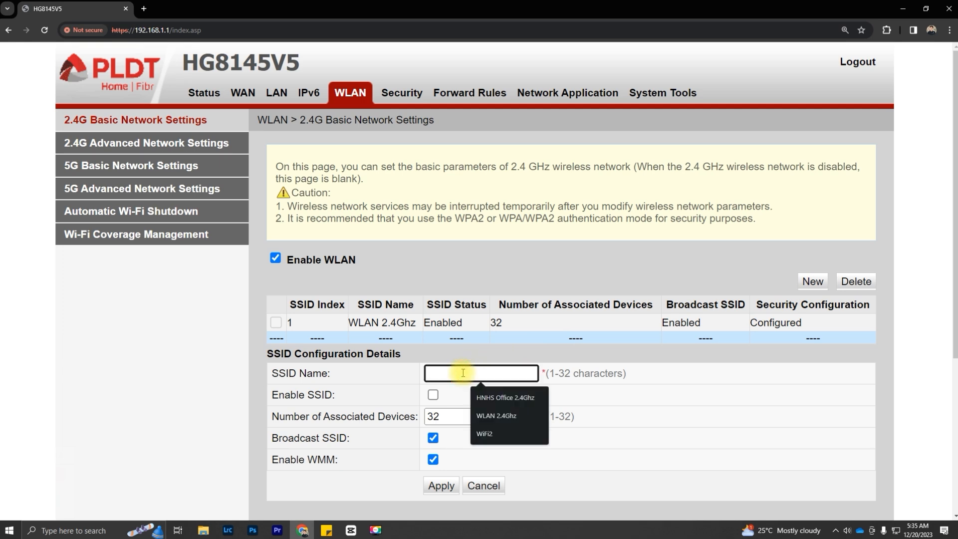
{"action": "type", "text": "Wi"}
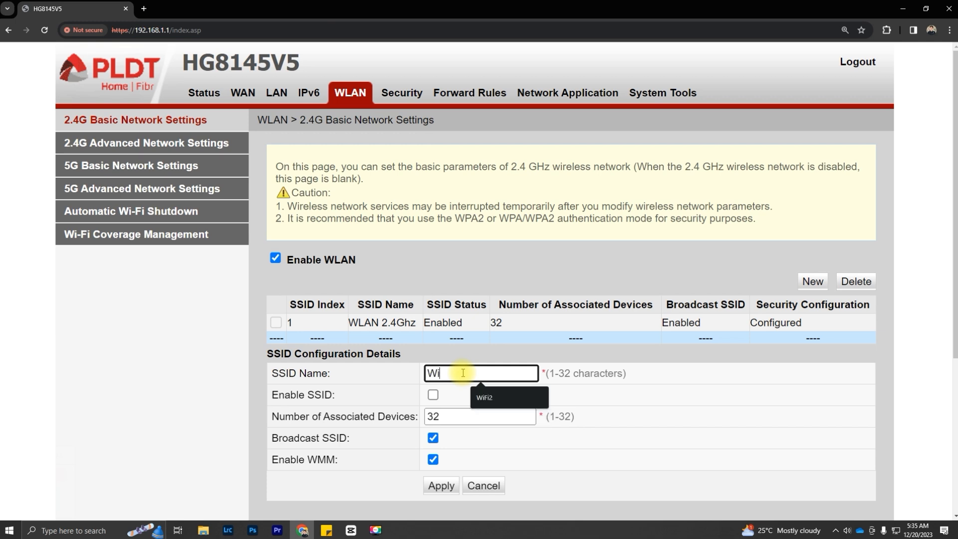
{"action": "type", "text": "Fi2"}
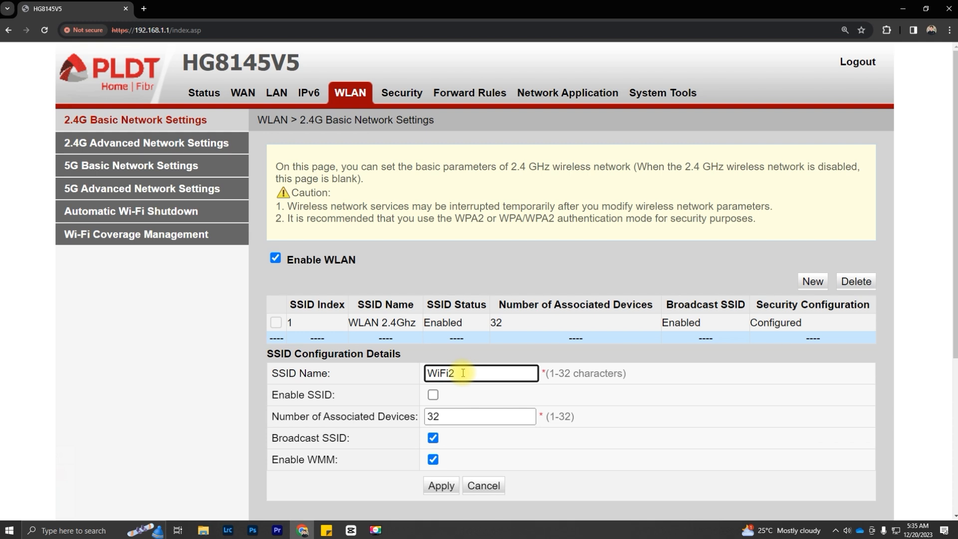
{"action": "left_click", "coordinate": [433, 395]}
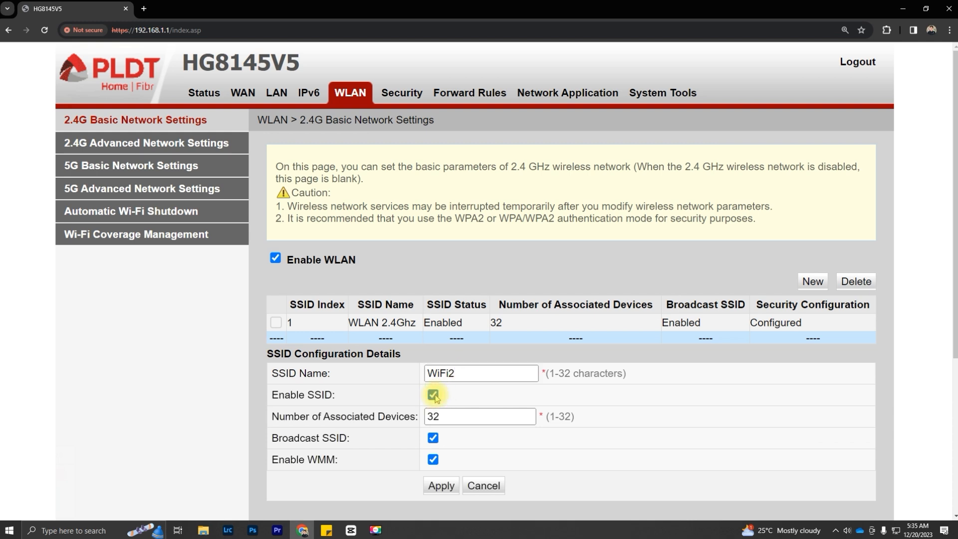
{"action": "left_click", "coordinate": [441, 486]}
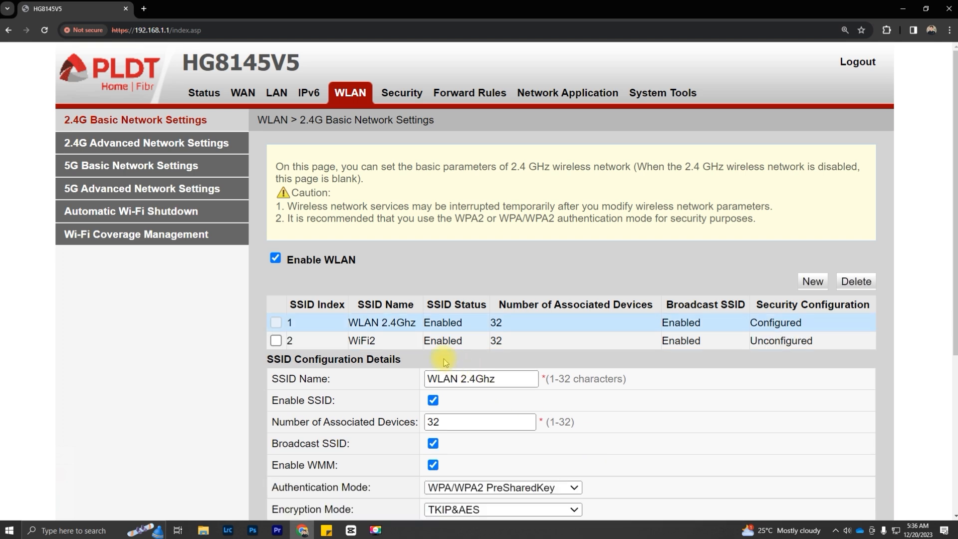
Step: Set WiFi2 to WPA/WPA2 PreSharedKey with TKIP&AES and show its pre-shared key unmasked
{"action": "left_click", "coordinate": [372, 340]}
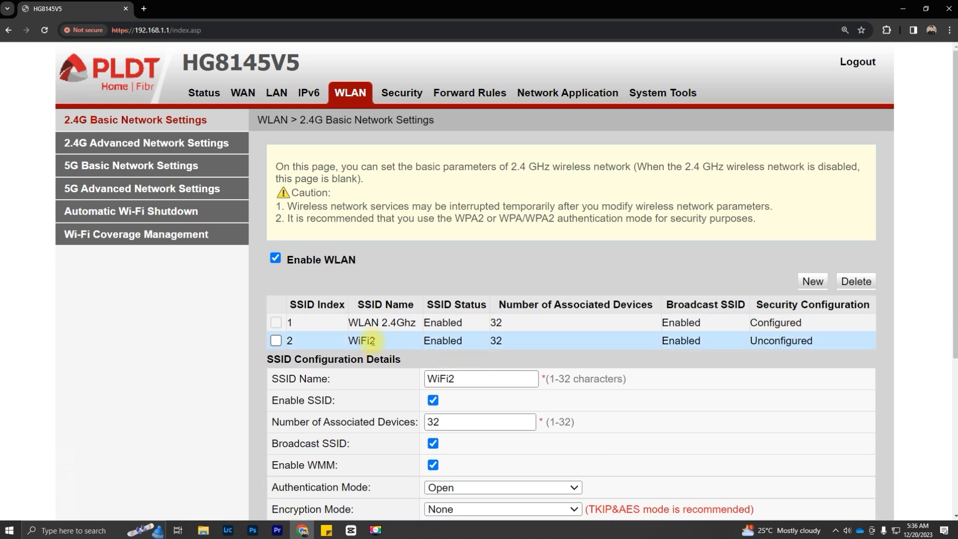
{"action": "scroll", "coordinate": [372, 340], "scroll_direction": "down", "scroll_amount": 3}
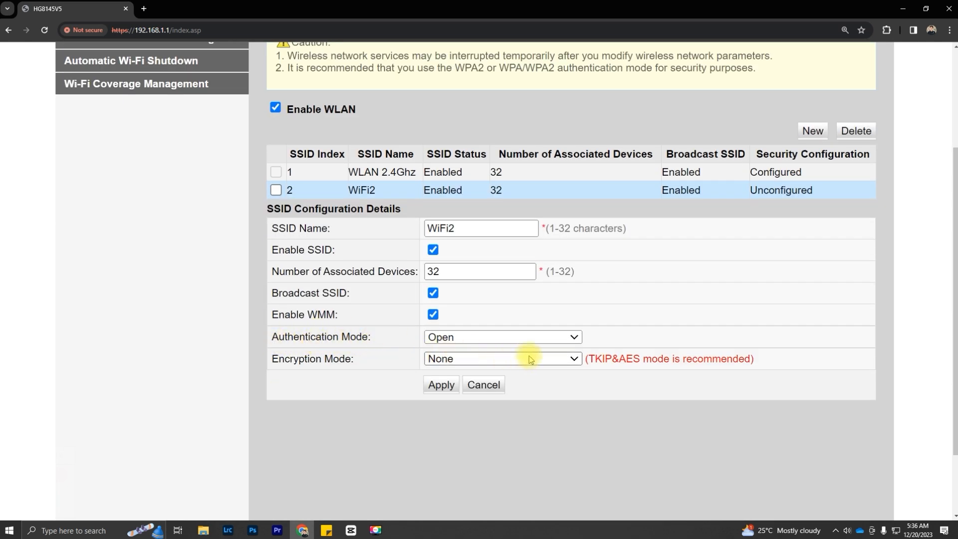
{"action": "left_click", "coordinate": [534, 337]}
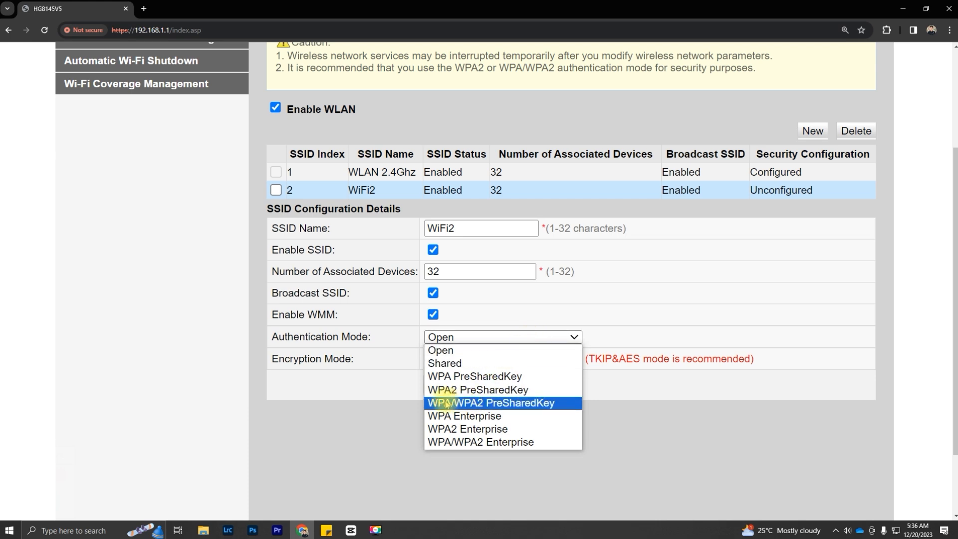
{"action": "left_click", "coordinate": [520, 403]}
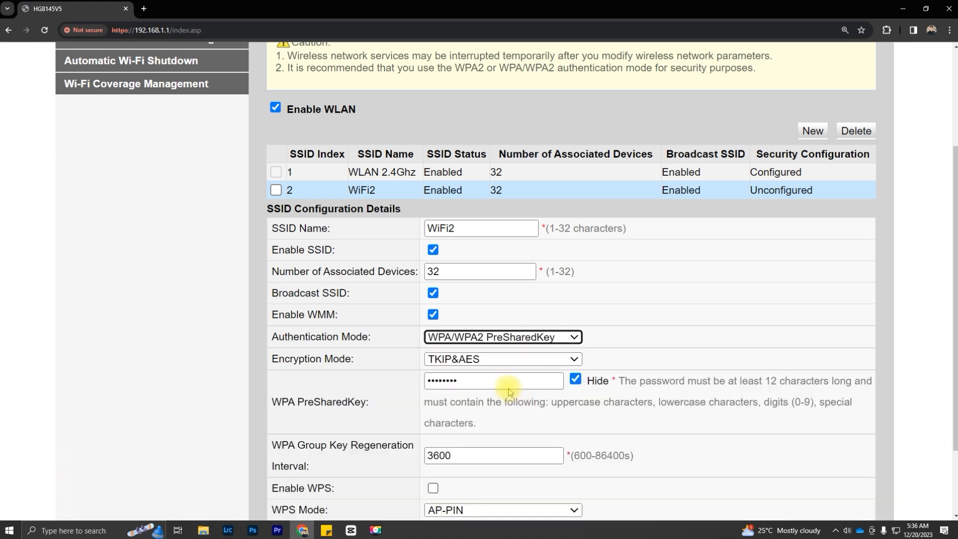
{"action": "left_click", "coordinate": [473, 361]}
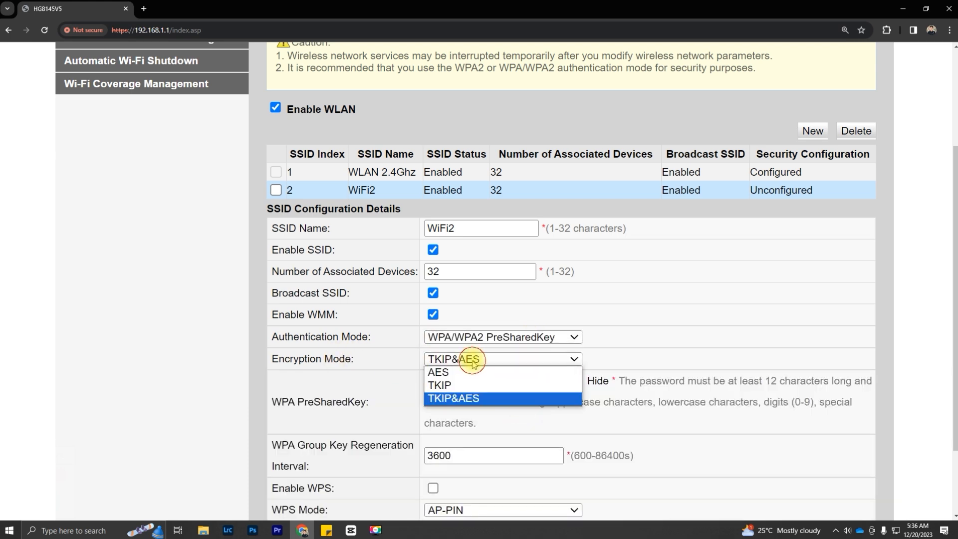
{"action": "left_click", "coordinate": [456, 398]}
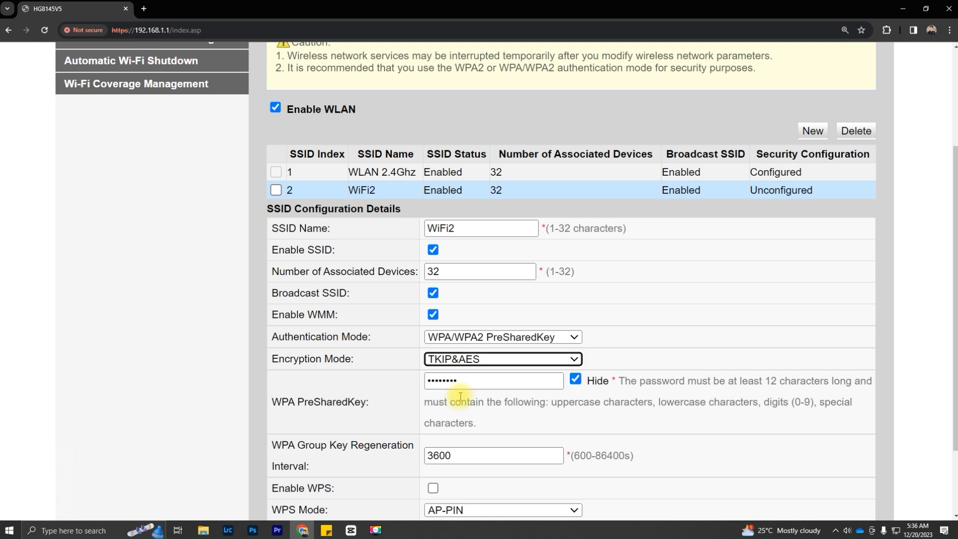
{"action": "double_click", "coordinate": [490, 383]}
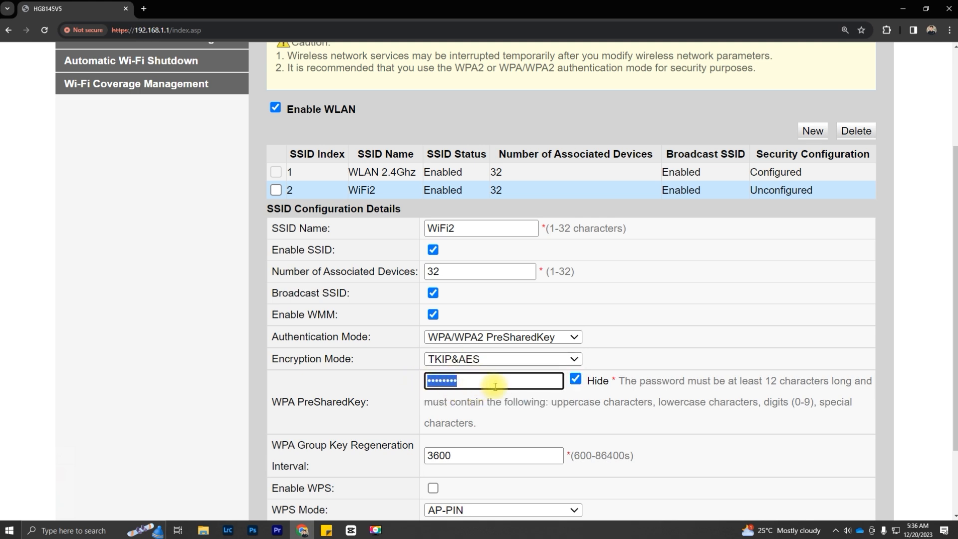
{"action": "left_click", "coordinate": [575, 380]}
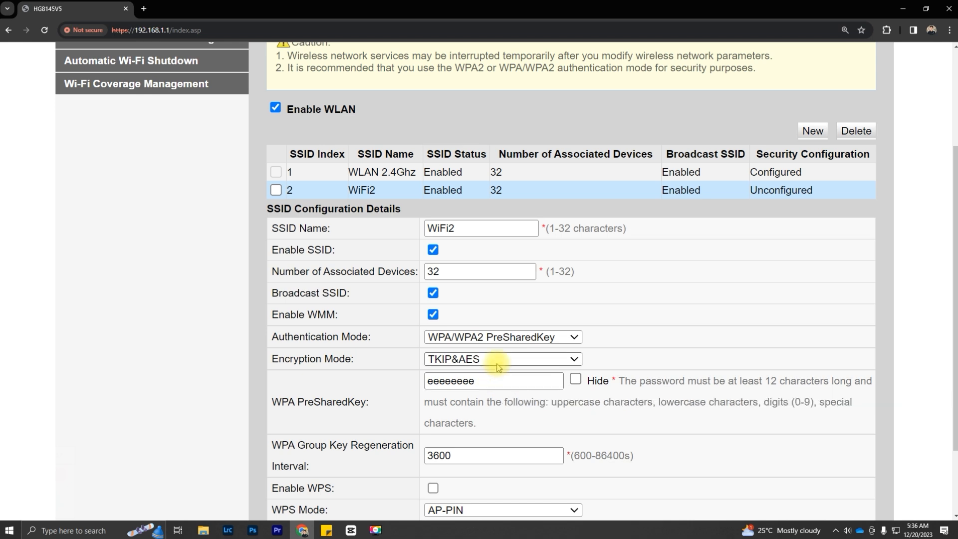
Step: Select and copy the WPA pre-shared key of WLAN 2.4Ghz
{"action": "left_click", "coordinate": [384, 173]}
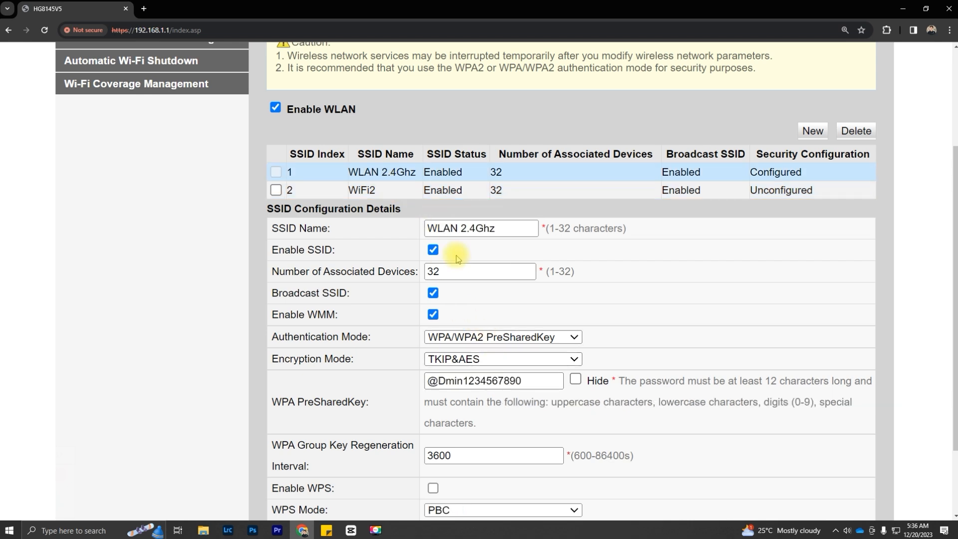
{"action": "left_click", "coordinate": [522, 382]}
{"action": "left_click_drag", "start_coordinate": [522, 383], "coordinate": [426, 382]}
{"action": "key", "text": "ctrl+c"}
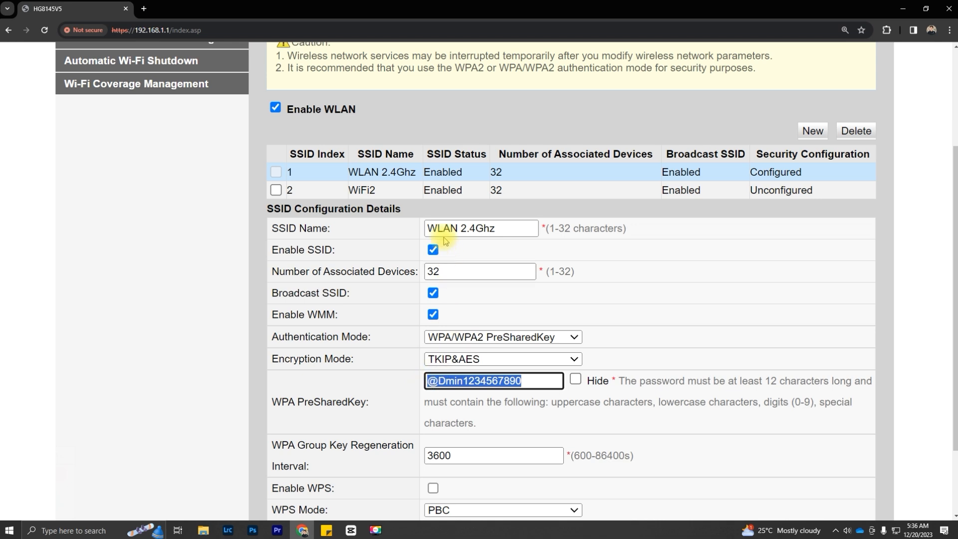
Step: Give WiFi2 WPA/WPA2 PreSharedKey with the copied key pasted in, and apply
{"action": "left_click", "coordinate": [387, 194]}
{"action": "left_click", "coordinate": [464, 337]}
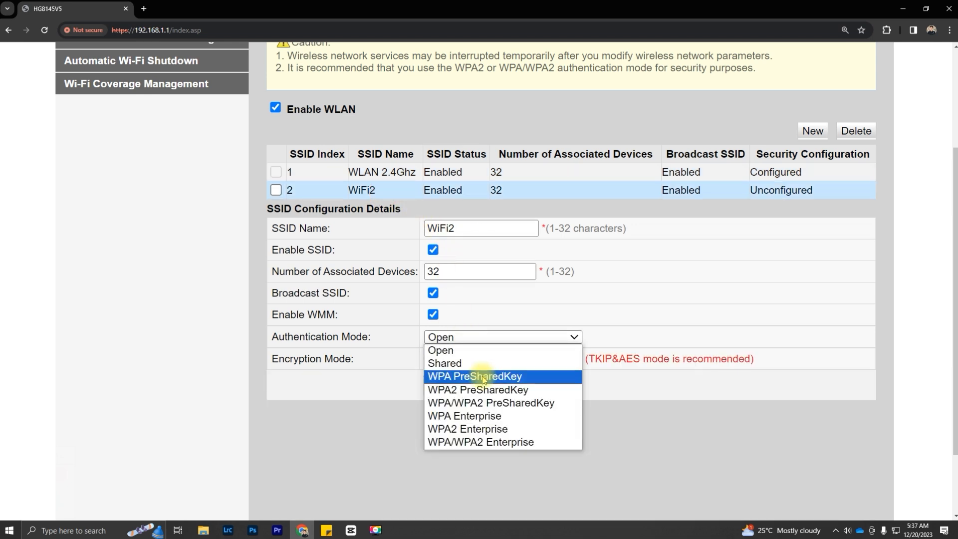
{"action": "left_click", "coordinate": [480, 399]}
{"action": "double_click", "coordinate": [496, 381]}
{"action": "key", "text": "ctrl+v"}
{"action": "scroll", "coordinate": [579, 399], "scroll_direction": "down", "scroll_amount": 2}
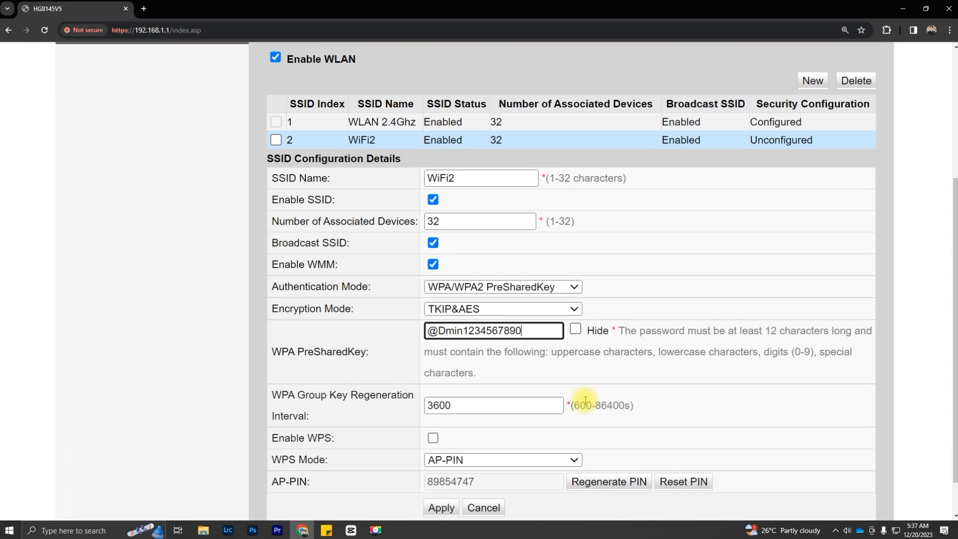
{"action": "left_click", "coordinate": [442, 462]}
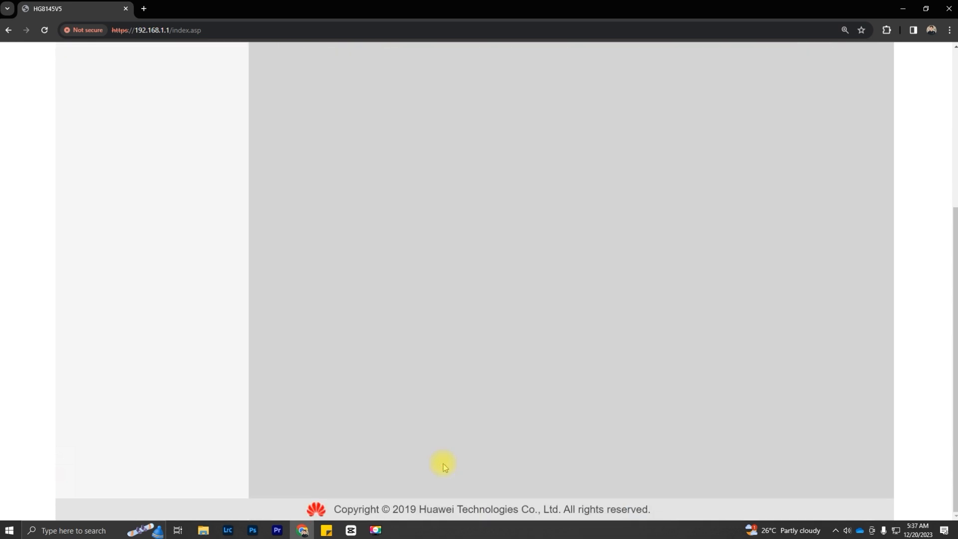
{"action": "scroll", "coordinate": [655, 404], "scroll_direction": "up", "scroll_amount": 4}
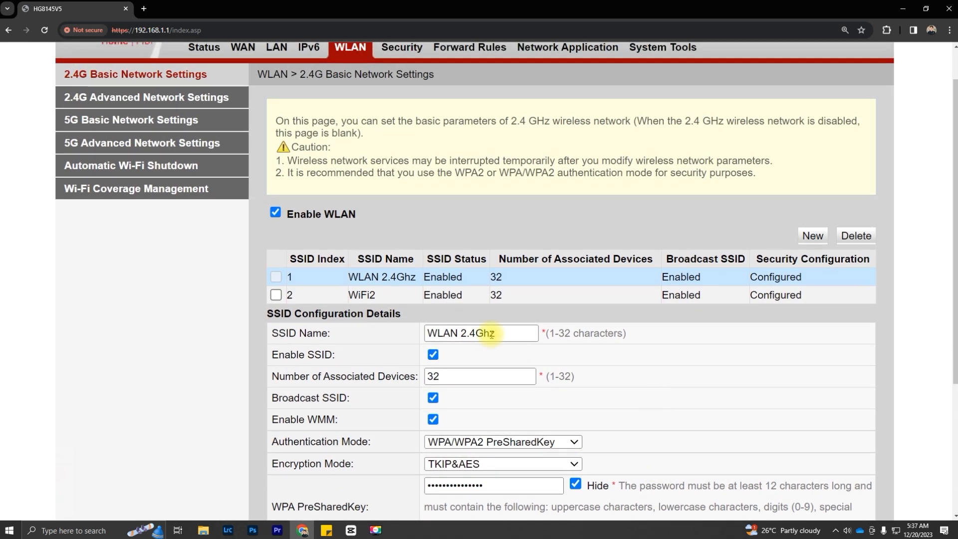
Step: Review the saved WiFi2 and WLAN 2.4Ghz settings
{"action": "left_click", "coordinate": [392, 299]}
{"action": "left_click", "coordinate": [392, 278]}
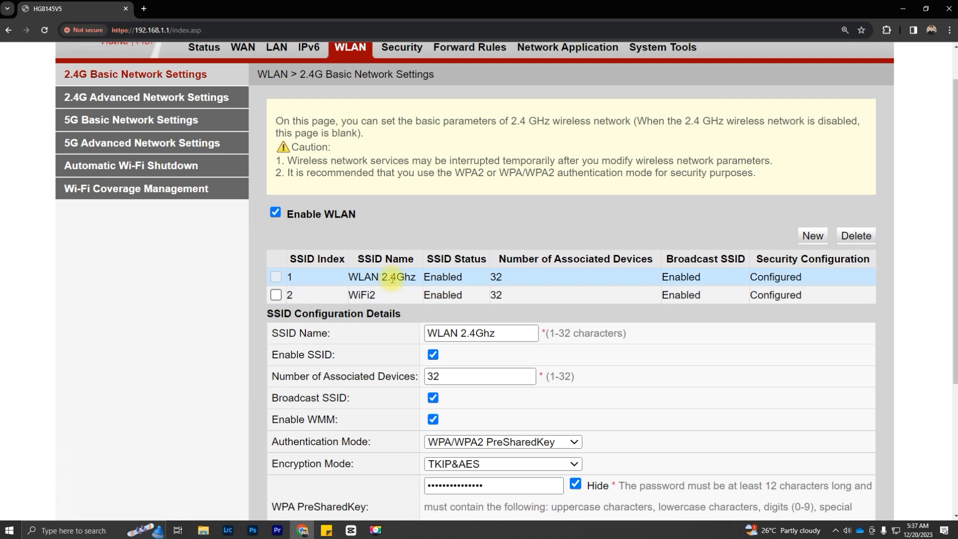
{"action": "left_click", "coordinate": [389, 295]}
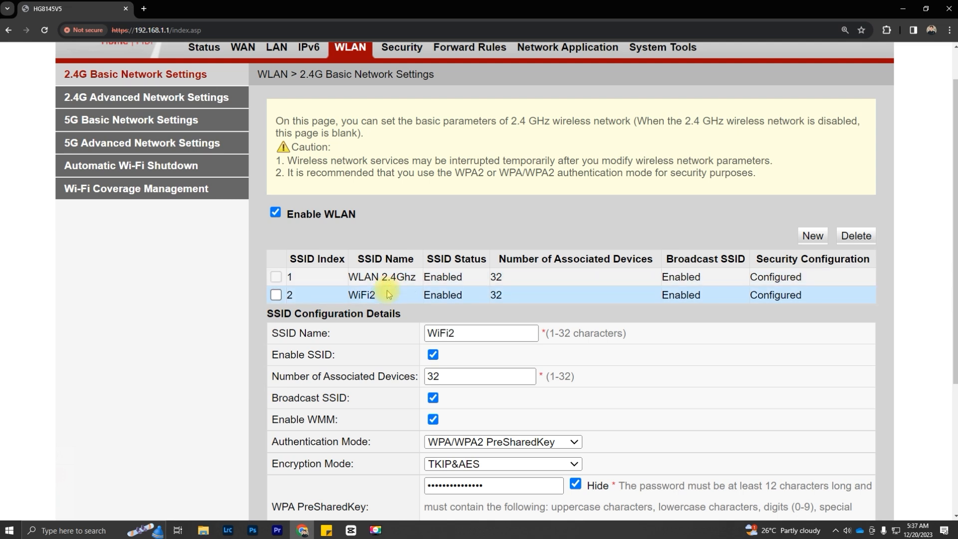
Step: Check 5G Basic Network Settings, listing only WLAN 5Ghz, then return to the 2.4G page
{"action": "left_click", "coordinate": [82, 124]}
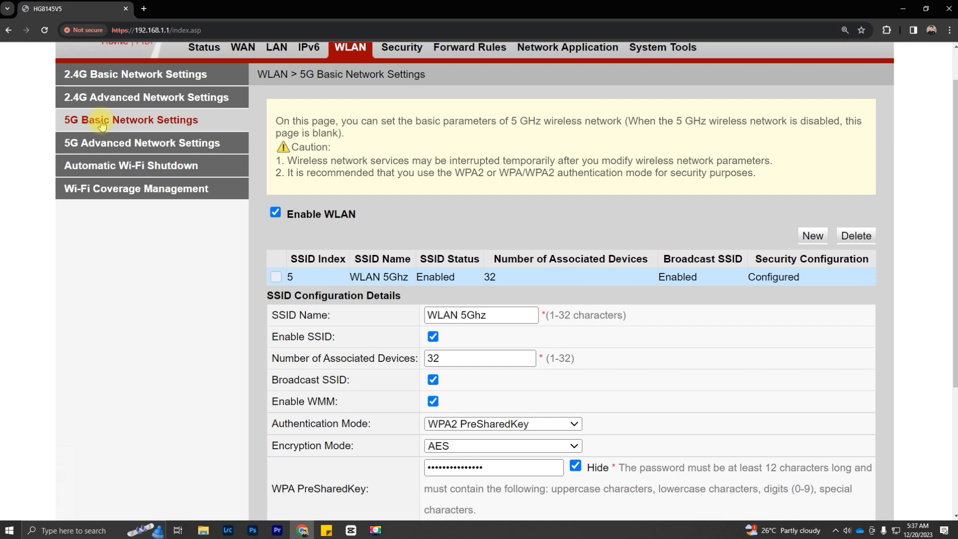
{"action": "scroll", "coordinate": [101, 125], "scroll_direction": "up", "scroll_amount": 1}
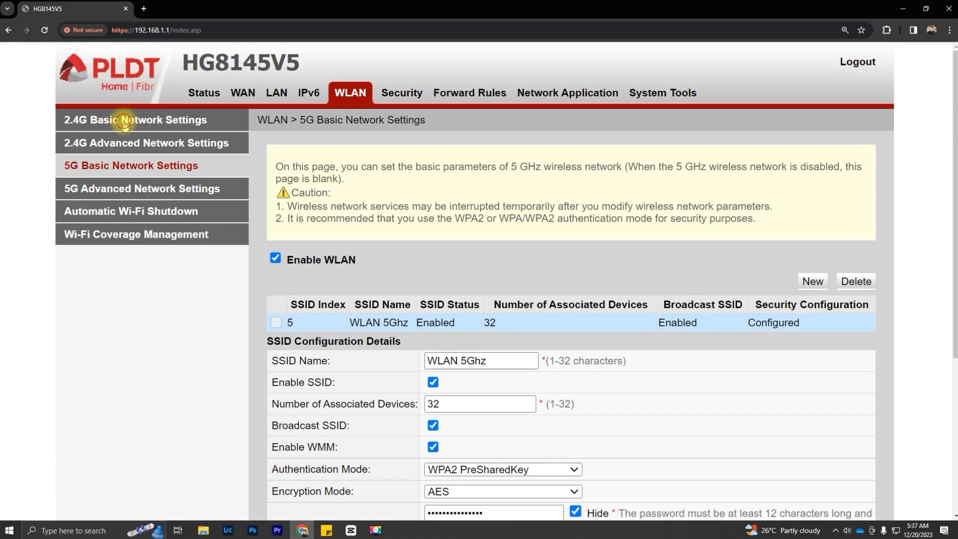
{"action": "left_click", "coordinate": [125, 125]}
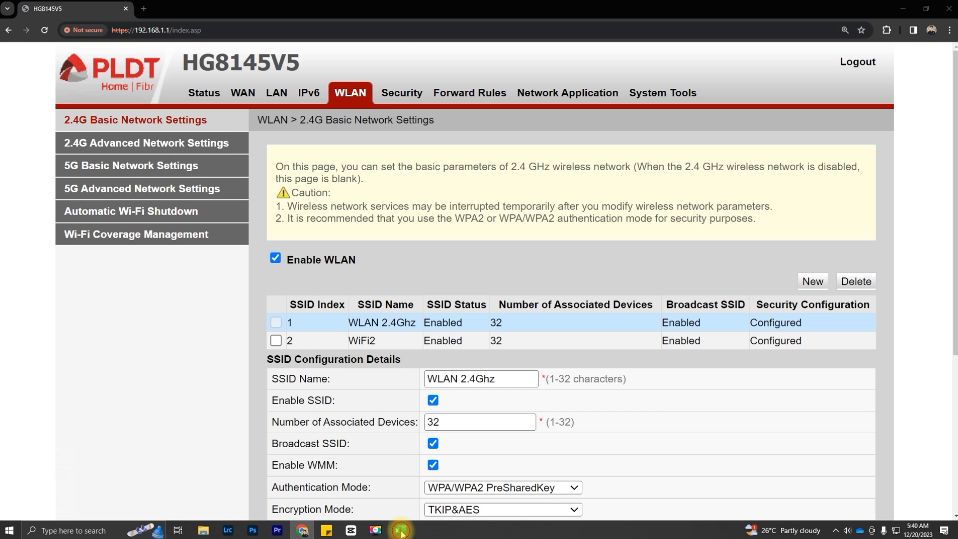
{"action": "left_click", "coordinate": [401, 531]}
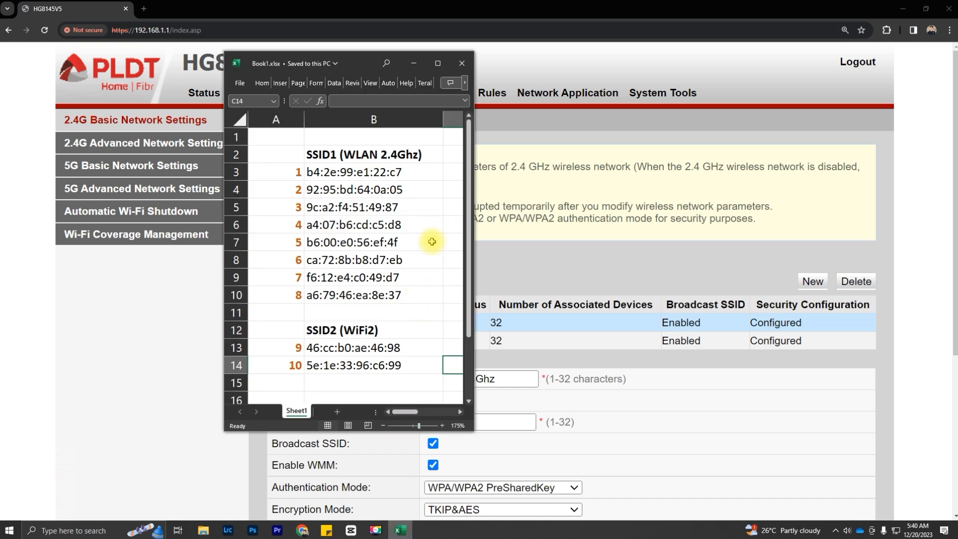
{"action": "left_click_drag", "start_coordinate": [327, 175], "coordinate": [328, 297]}
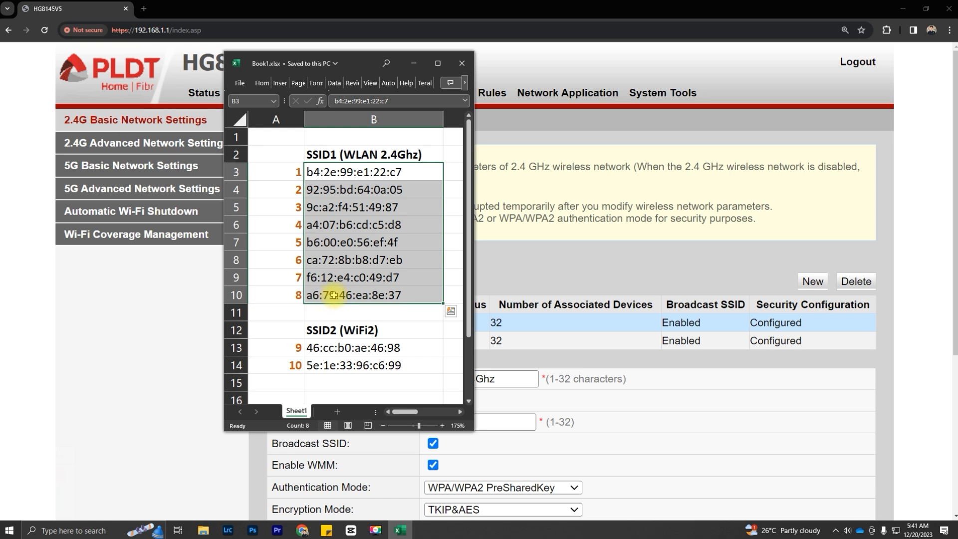
{"action": "left_click", "coordinate": [350, 154]}
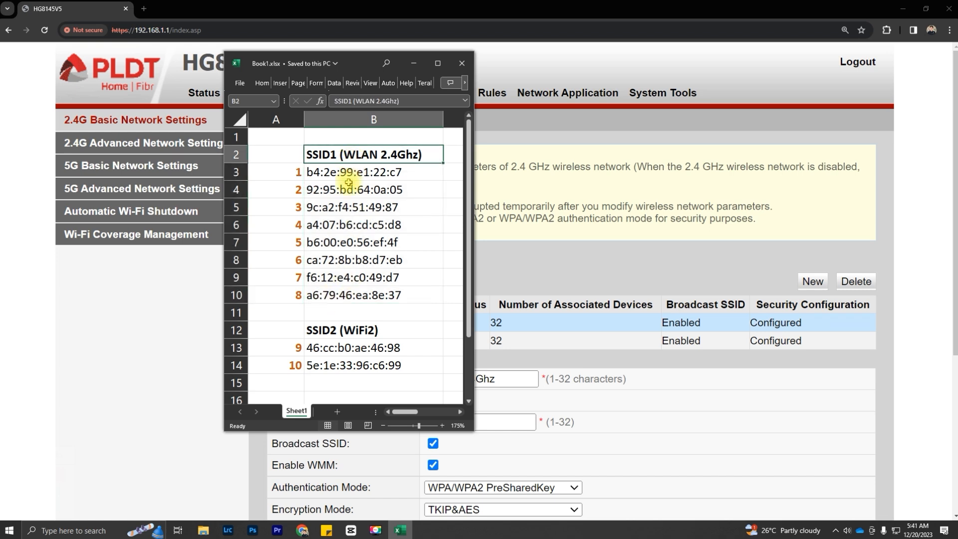
{"action": "left_click_drag", "start_coordinate": [336, 350], "coordinate": [357, 364]}
{"action": "left_click", "coordinate": [380, 332]}
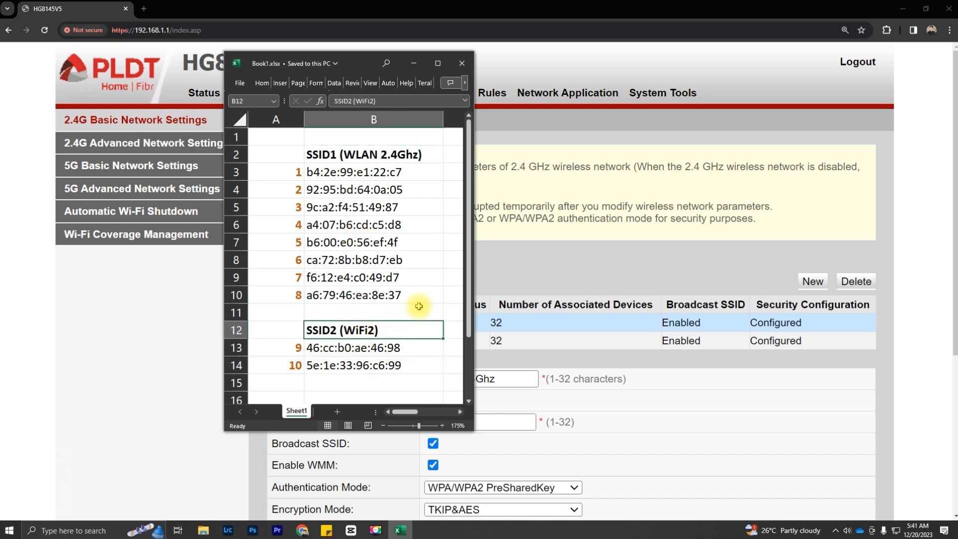
{"action": "key", "text": "alt+Tab"}
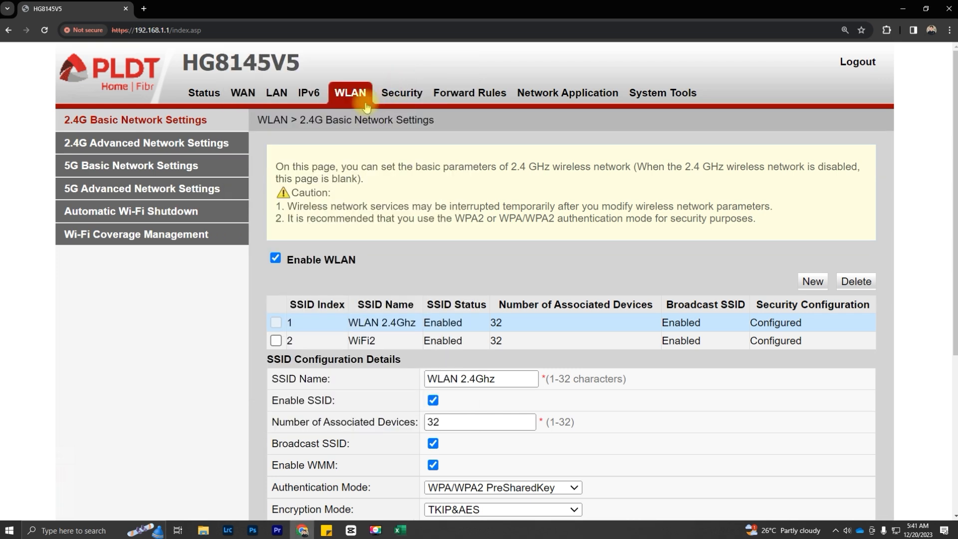
Step: Open Security > WLAN MAC Filter Configuration, keep Whitelist mode, and start a new entry
{"action": "left_click", "coordinate": [409, 95]}
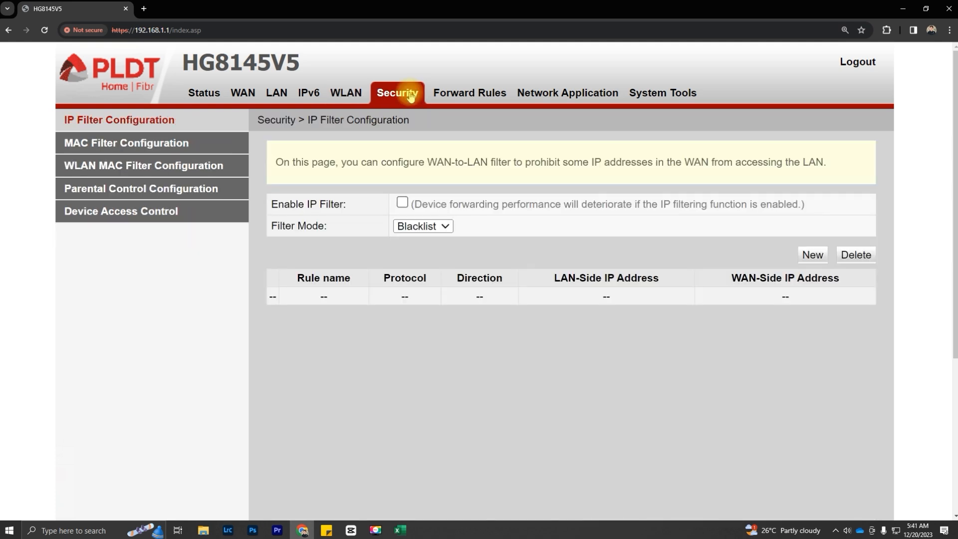
{"action": "left_click", "coordinate": [117, 171]}
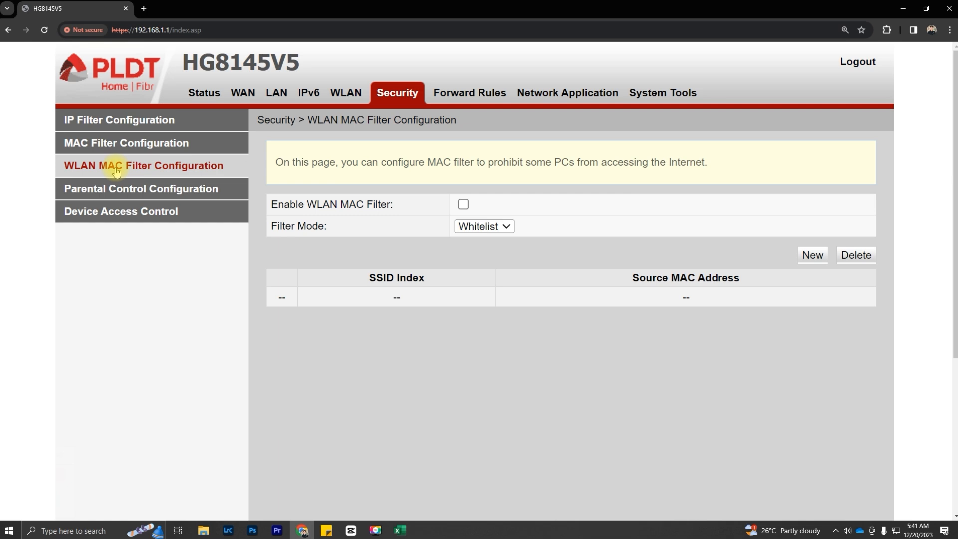
{"action": "left_click", "coordinate": [489, 226]}
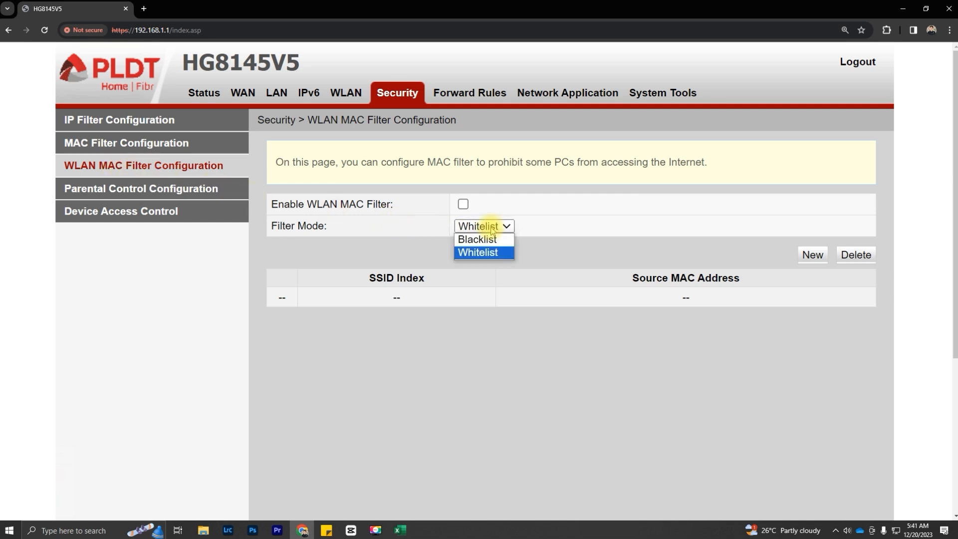
{"action": "left_click", "coordinate": [487, 252]}
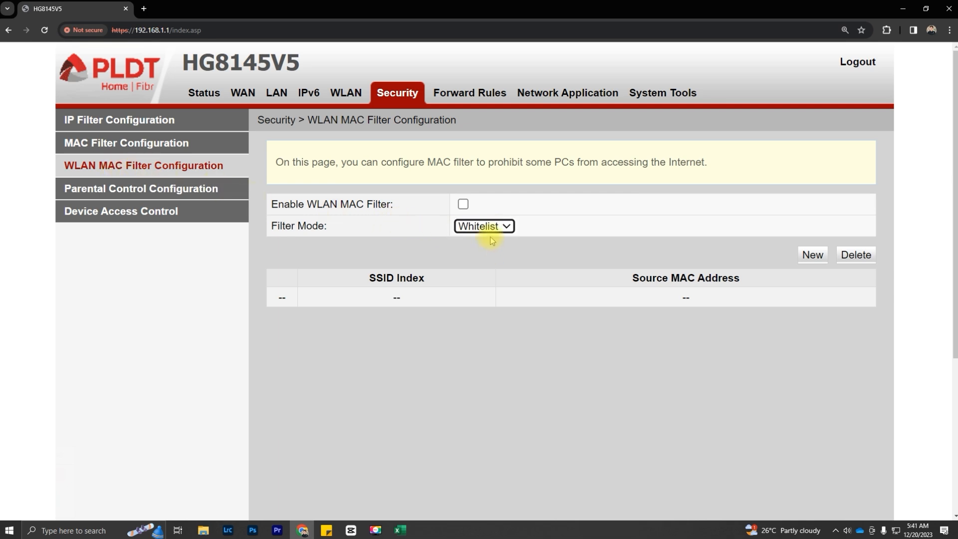
{"action": "left_click", "coordinate": [816, 257]}
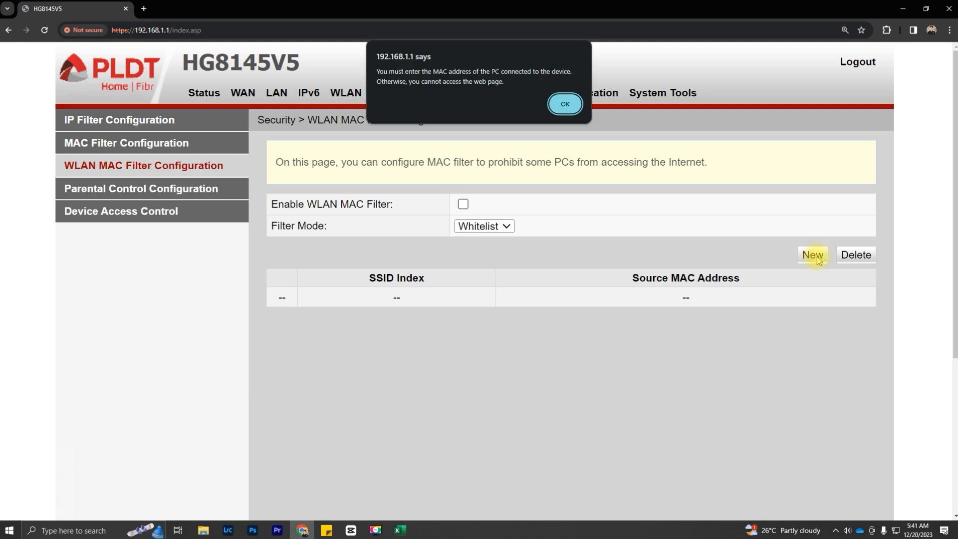
Step: Add the first SSID1 whitelist entry, b4:2e:99:e1:22:c7
{"action": "left_click", "coordinate": [563, 104]}
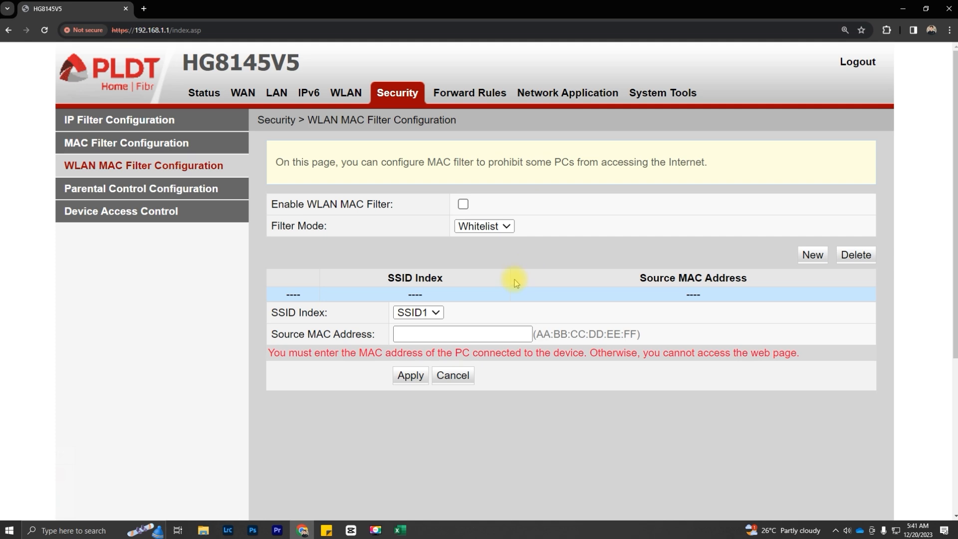
{"action": "left_click", "coordinate": [432, 312]}
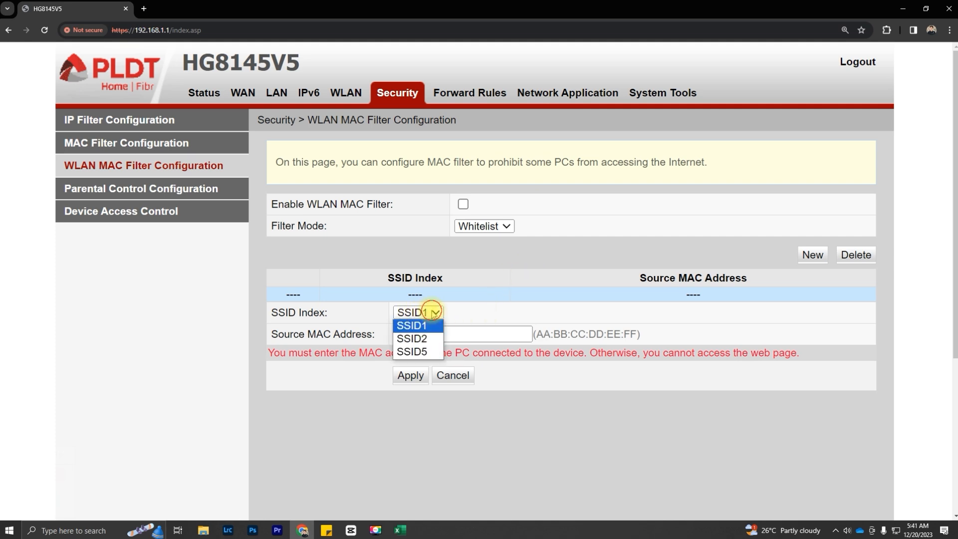
{"action": "left_click", "coordinate": [419, 325]}
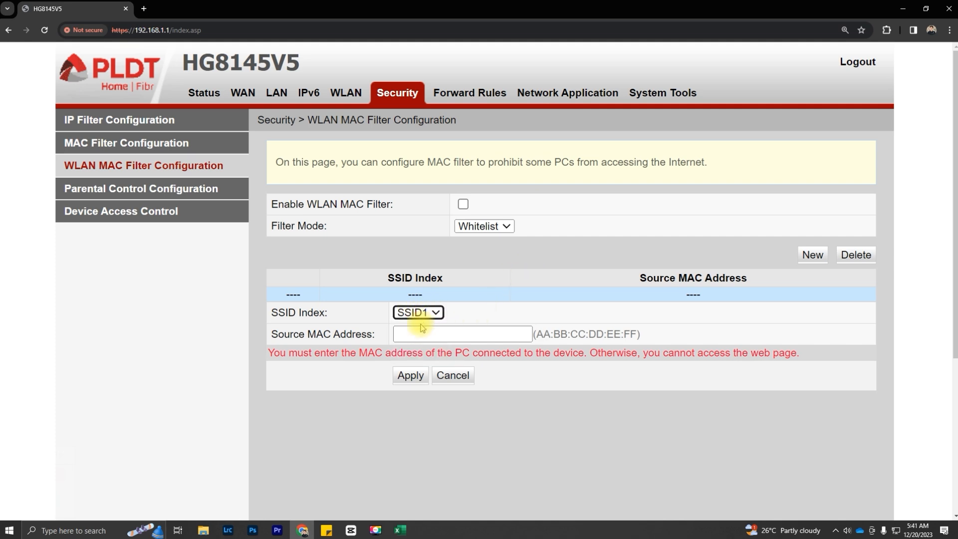
{"action": "left_click", "coordinate": [424, 335]}
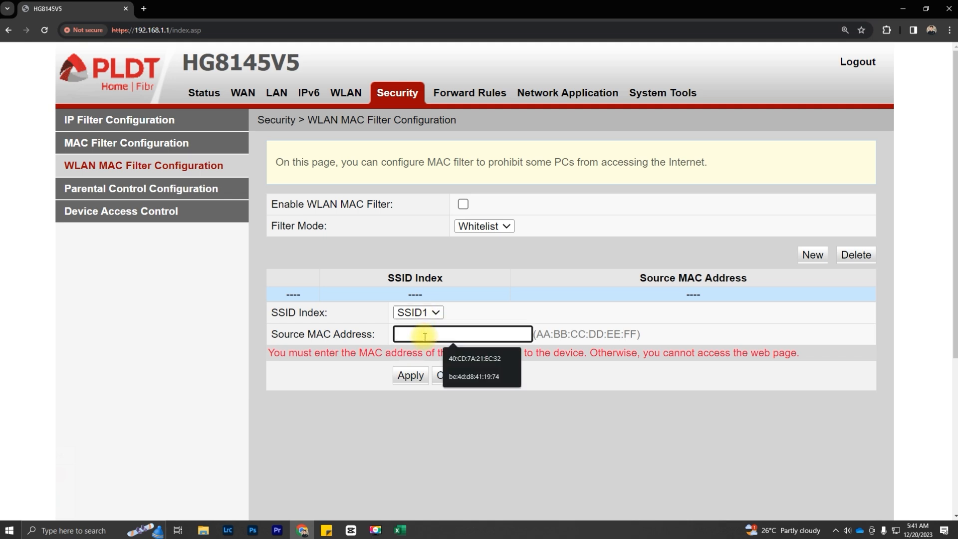
{"action": "type", "text": "b4:2e:99:e1:22:c7"}
{"action": "left_click", "coordinate": [410, 375]}
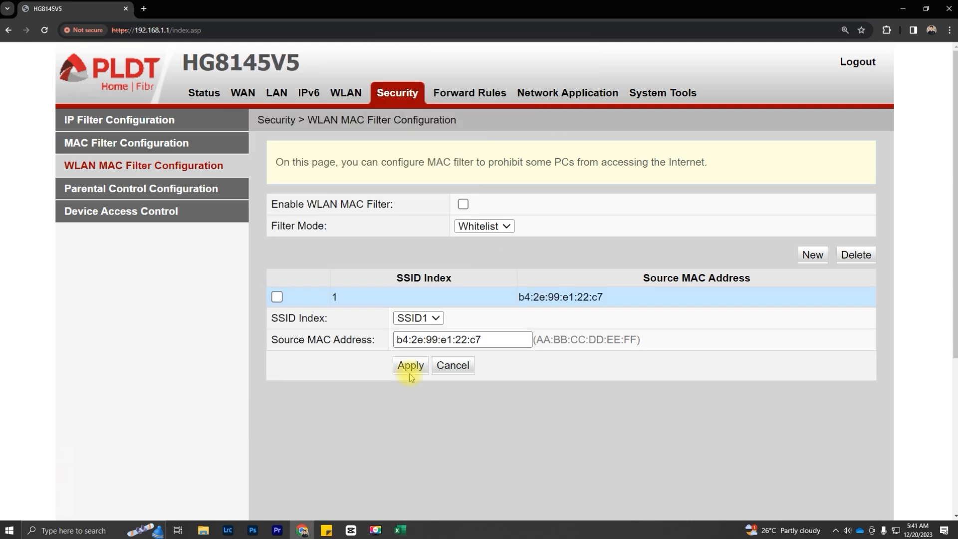
Step: Add the remaining SSID1 MAC entries, including 92:95:bd:64:0a:05 and 9c:a2:f4:51:49:87
{"action": "left_click", "coordinate": [813, 256]}
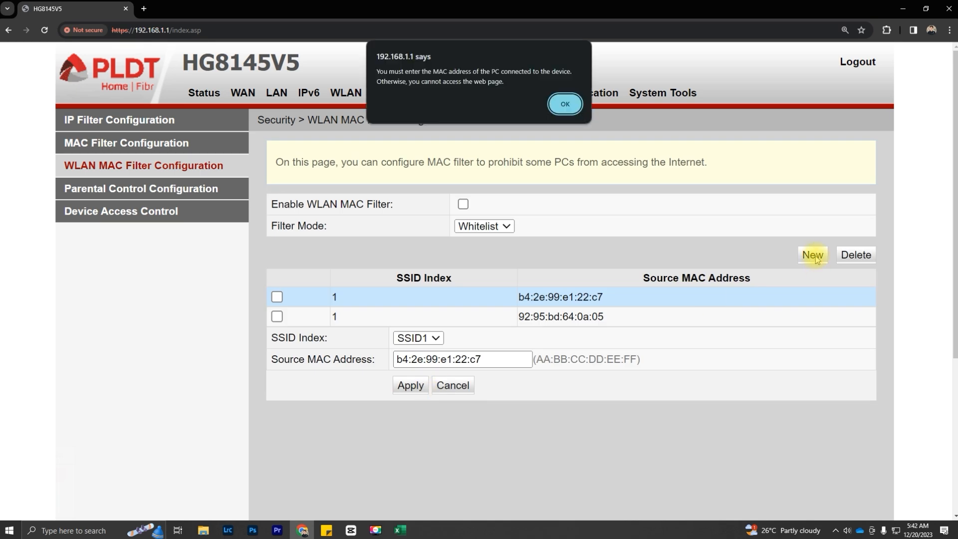
{"action": "left_click", "coordinate": [813, 255]}
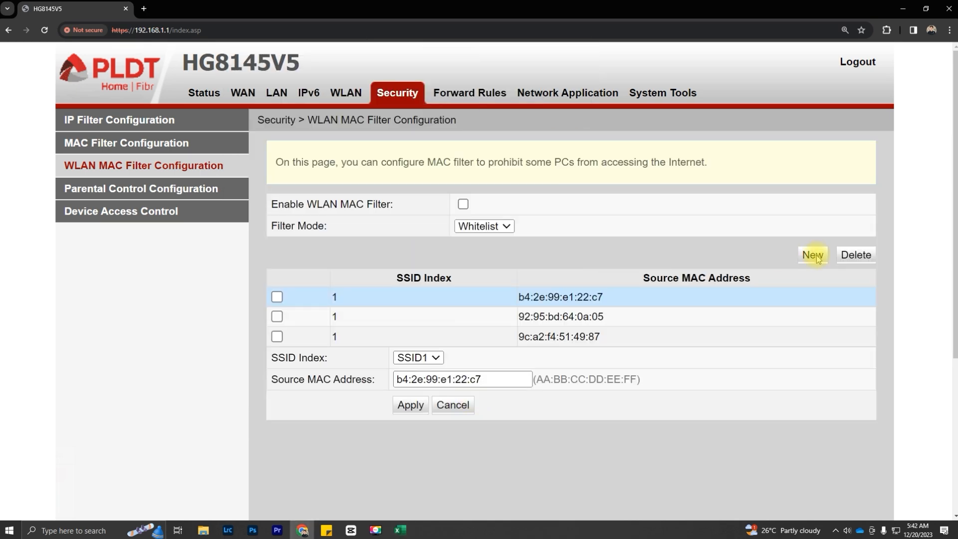
{"action": "left_click", "coordinate": [813, 255]}
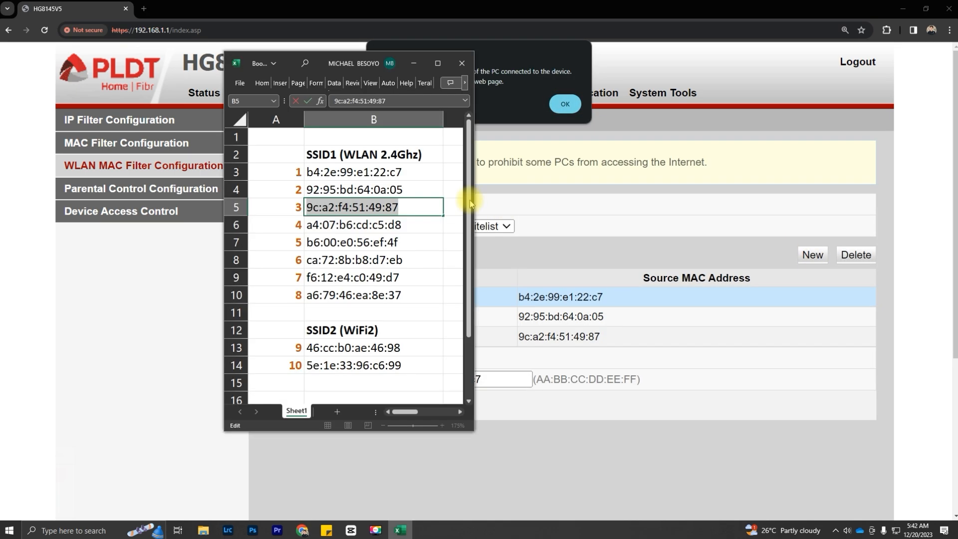
{"action": "left_click", "coordinate": [565, 104]}
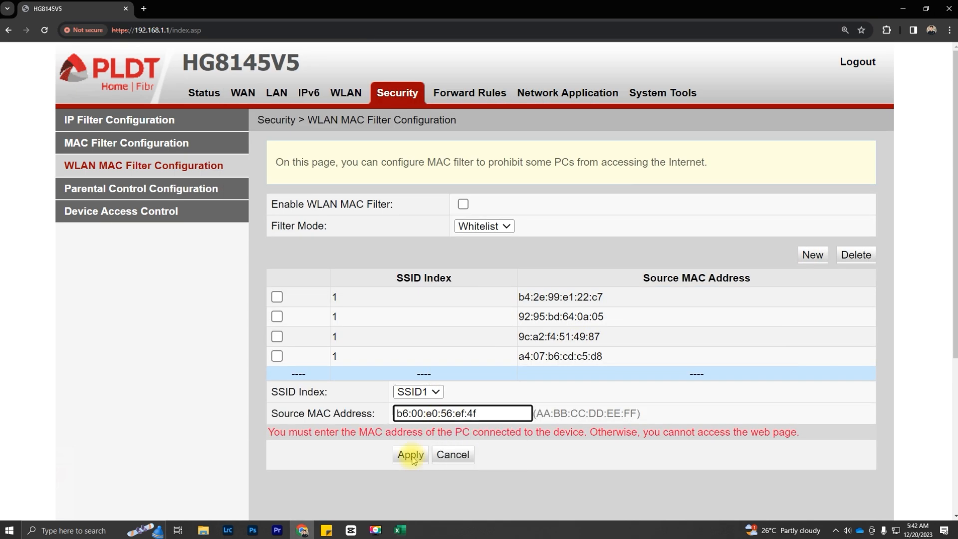
{"action": "left_click", "coordinate": [408, 453]}
{"action": "left_click", "coordinate": [565, 104]}
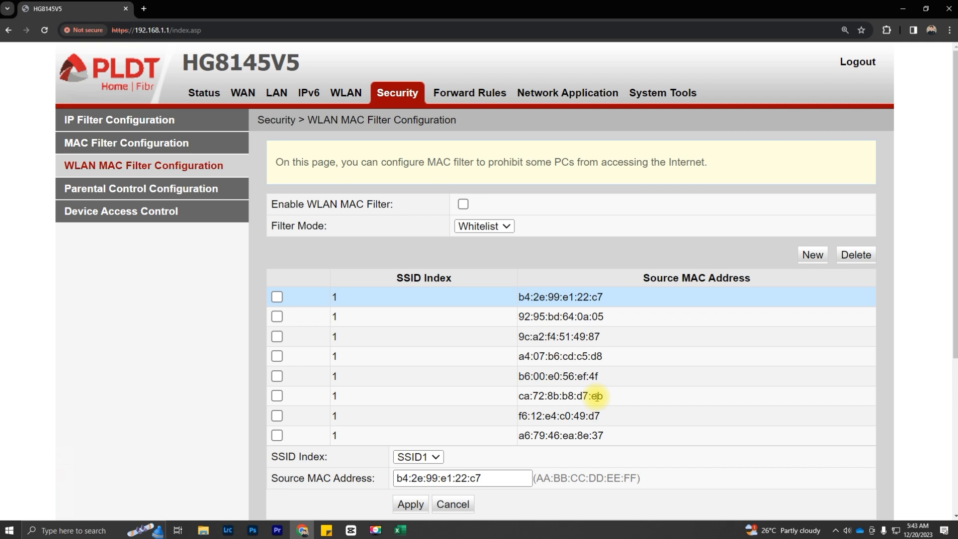
{"action": "scroll", "coordinate": [597, 397], "scroll_direction": "down", "scroll_amount": 1}
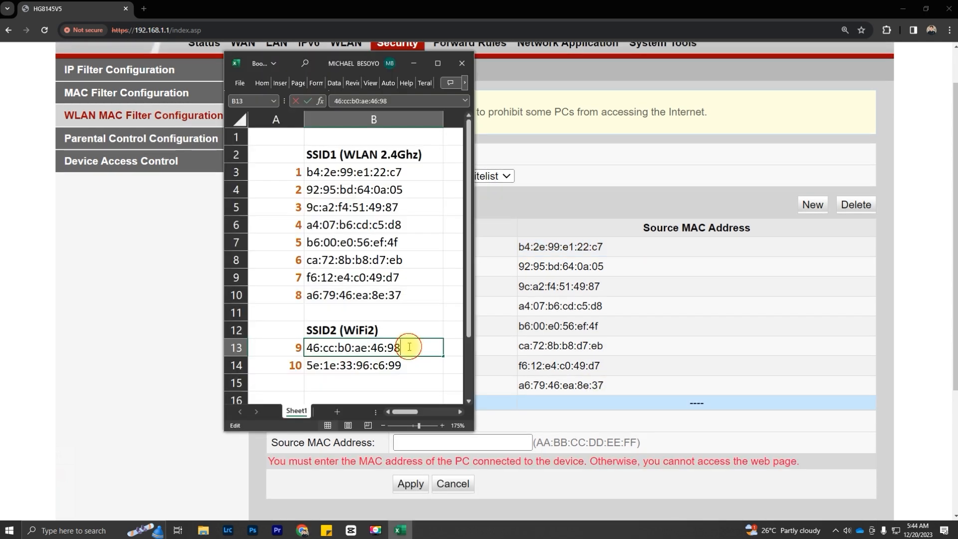
Step: Whitelist 46:cc:b0:ae:46:98 under SSID2, pasted from the spreadsheet
{"action": "left_click_drag", "start_coordinate": [443, 346], "coordinate": [298, 349]}
{"action": "key", "text": "ctrl+c"}
{"action": "key", "text": "alt+Tab"}
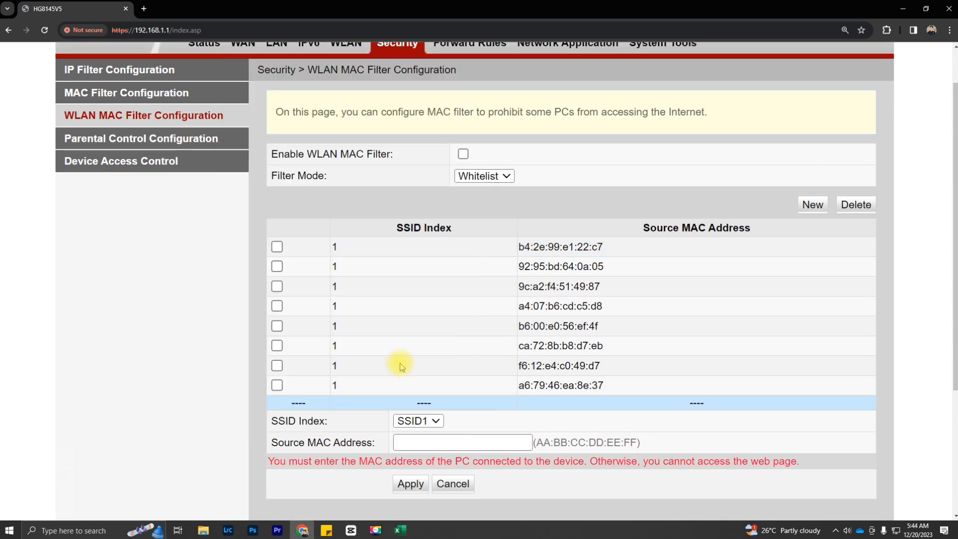
{"action": "left_click", "coordinate": [431, 443]}
{"action": "key", "text": "ctrl+v"}
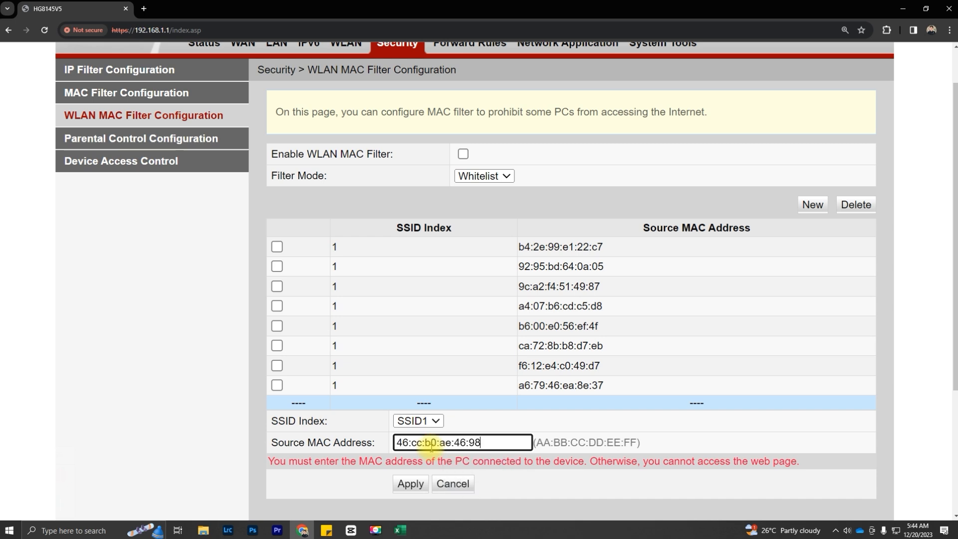
{"action": "left_click", "coordinate": [435, 422]}
{"action": "left_click", "coordinate": [419, 446]}
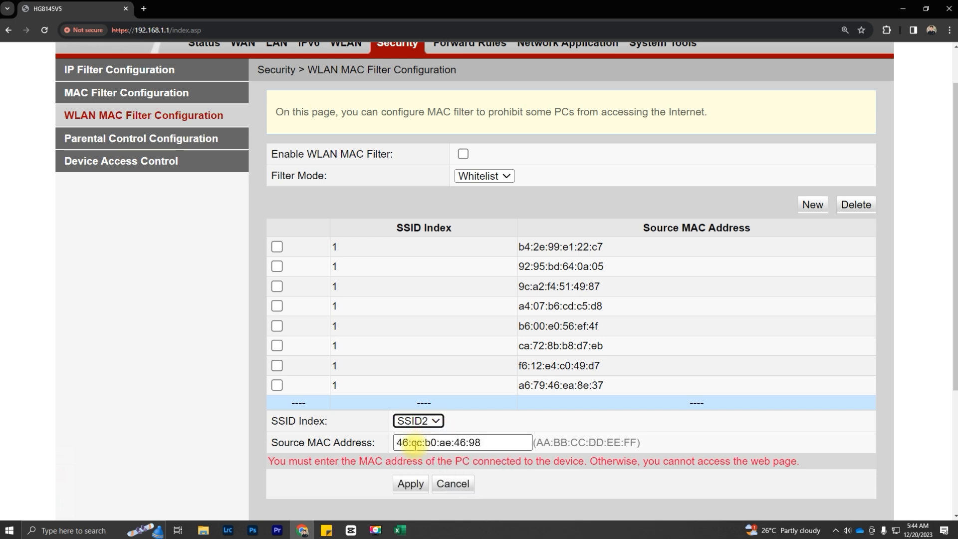
{"action": "left_click", "coordinate": [422, 490]}
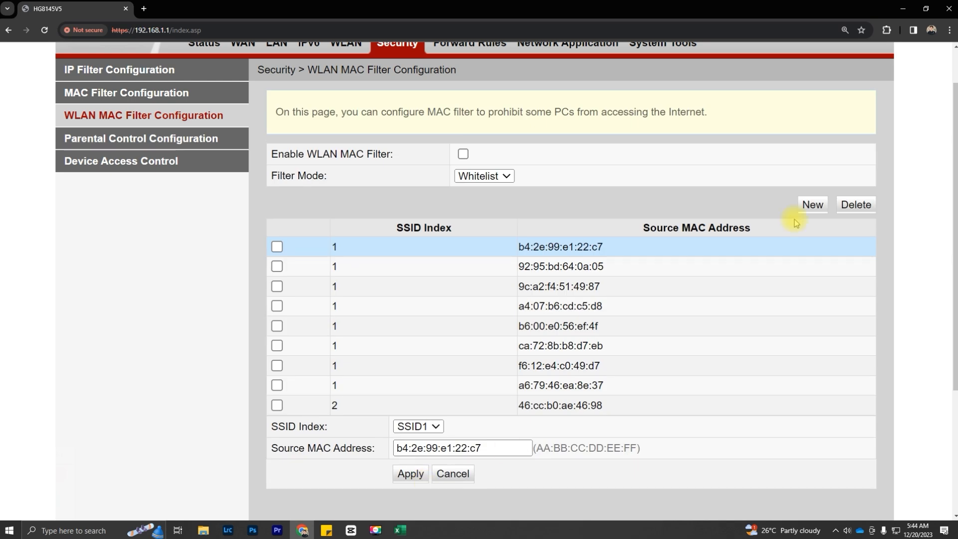
Step: Whitelist 5e:1e:33:96:c6:99 under SSID2 as a new entry
{"action": "left_click", "coordinate": [809, 206]}
{"action": "left_click", "coordinate": [527, 110]}
{"action": "left_click", "coordinate": [400, 531]}
{"action": "left_click", "coordinate": [334, 364]}
{"action": "key", "text": "ctrl+c"}
{"action": "left_click", "coordinate": [422, 464]}
{"action": "key", "text": "ctrl+v"}
{"action": "left_click", "coordinate": [418, 441]}
{"action": "left_click", "coordinate": [419, 461]}
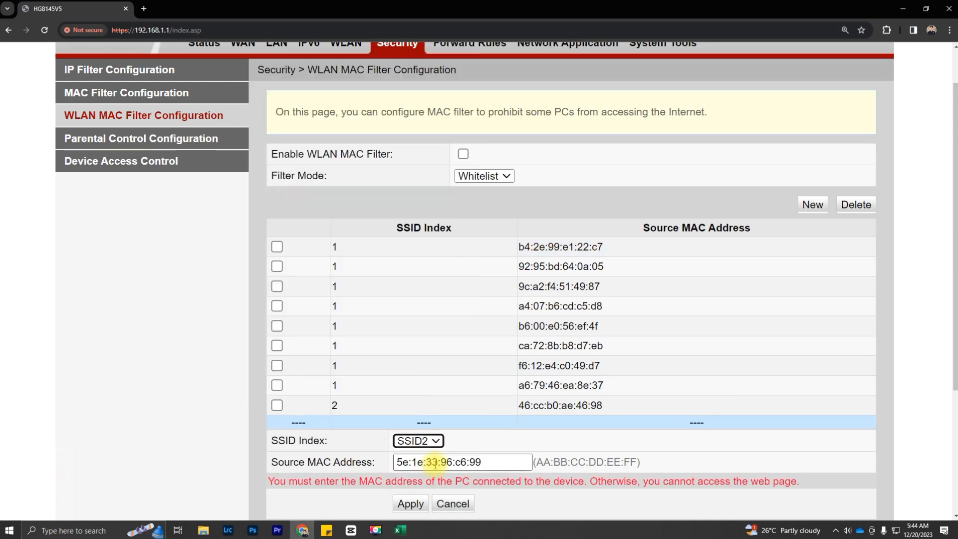
{"action": "left_click", "coordinate": [410, 503]}
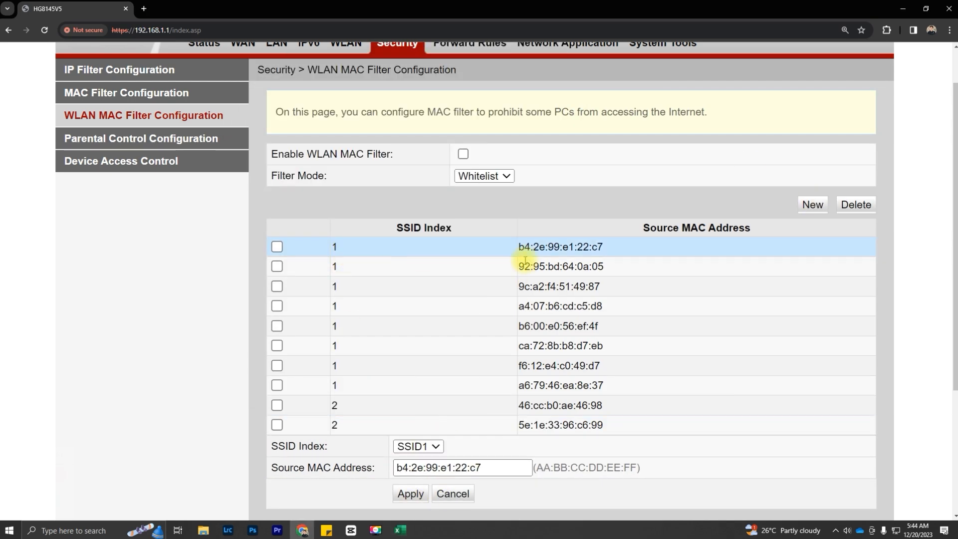
{"action": "left_click_drag", "start_coordinate": [525, 245], "coordinate": [643, 415]}
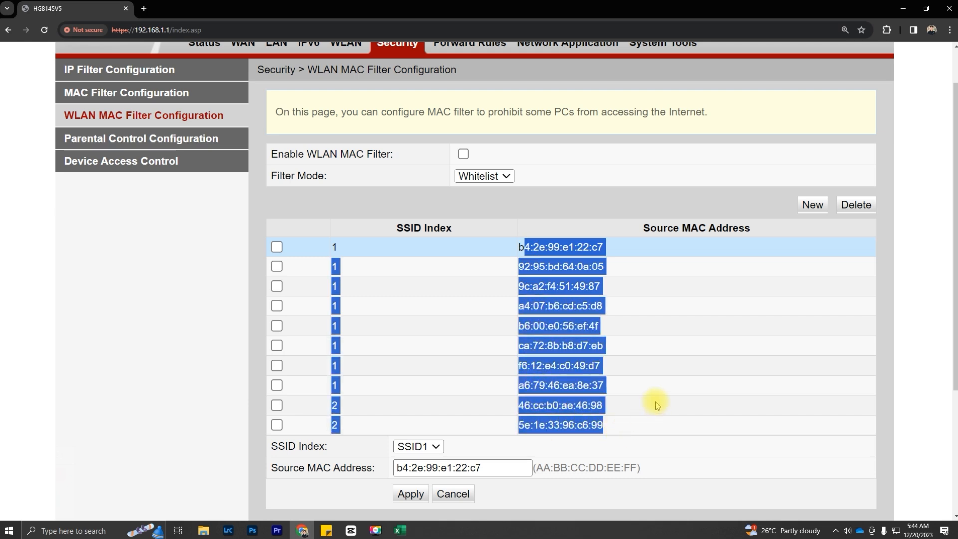
{"action": "left_click", "coordinate": [655, 402]}
{"action": "left_click", "coordinate": [648, 427]}
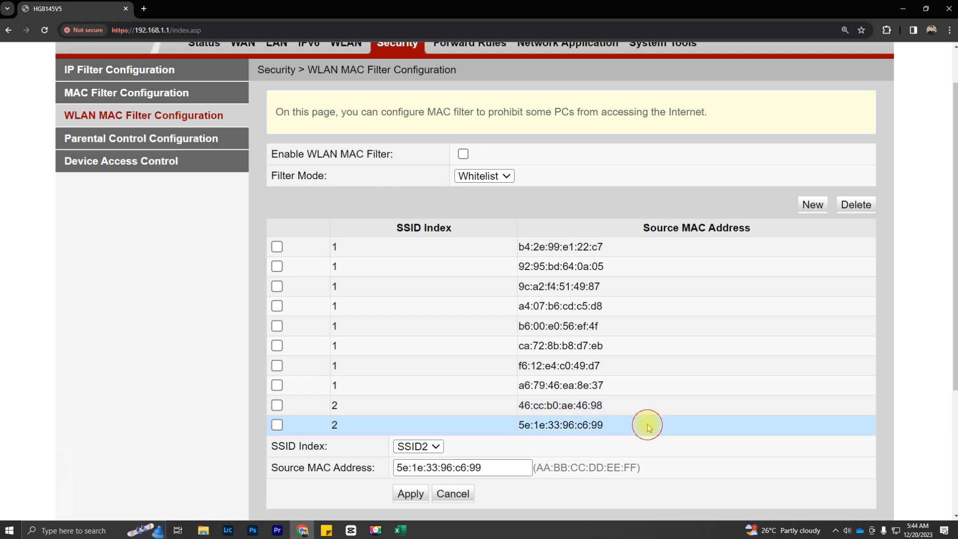